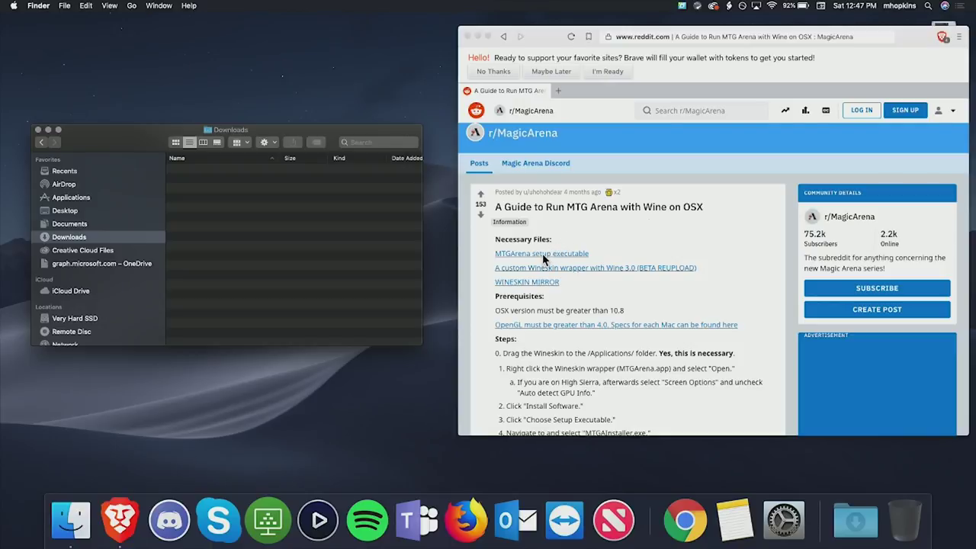
Download the MTGArena setup executable linked in the Reddit guide and save it as MTGAInstaller in Downloads.
click(596, 248)
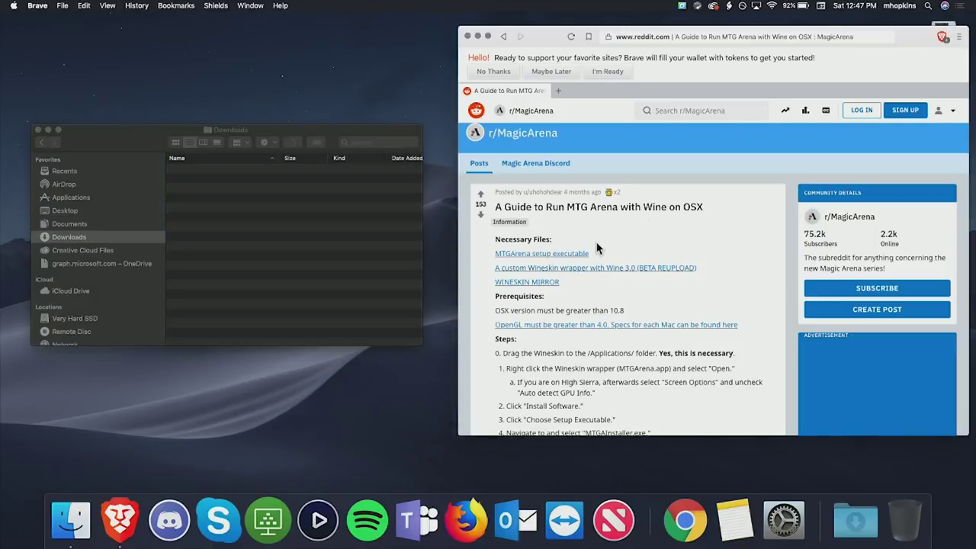
click(544, 256)
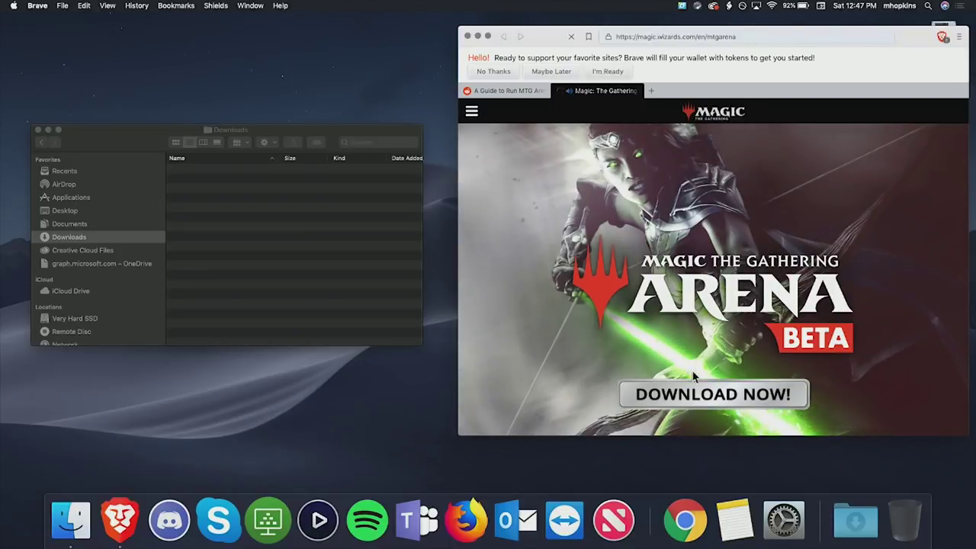
click(612, 243)
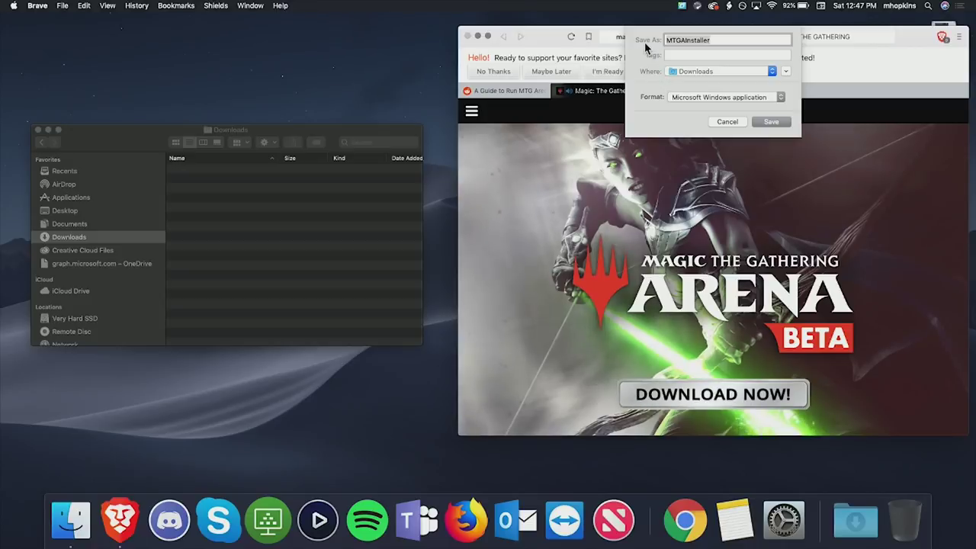
click(770, 124)
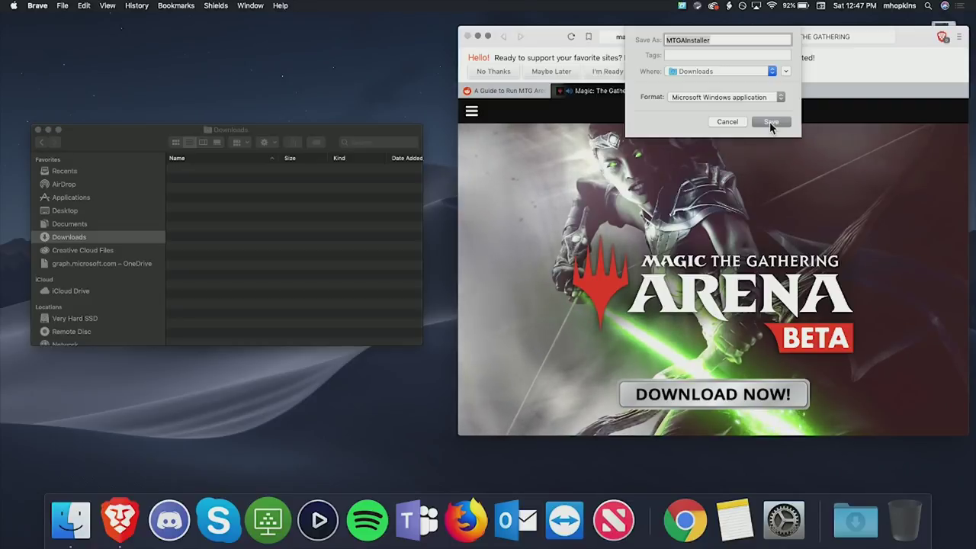
Download the guide's custom Wineskin wrapper from Dropbox without signing up, saving it as the MTGArena zip archive in Downloads.
click(512, 93)
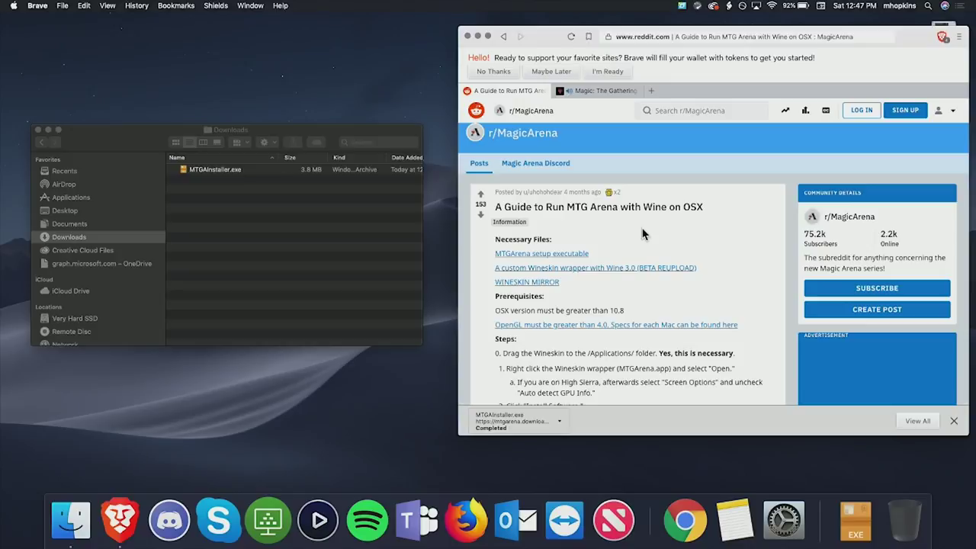
scroll(642, 234, down, 3)
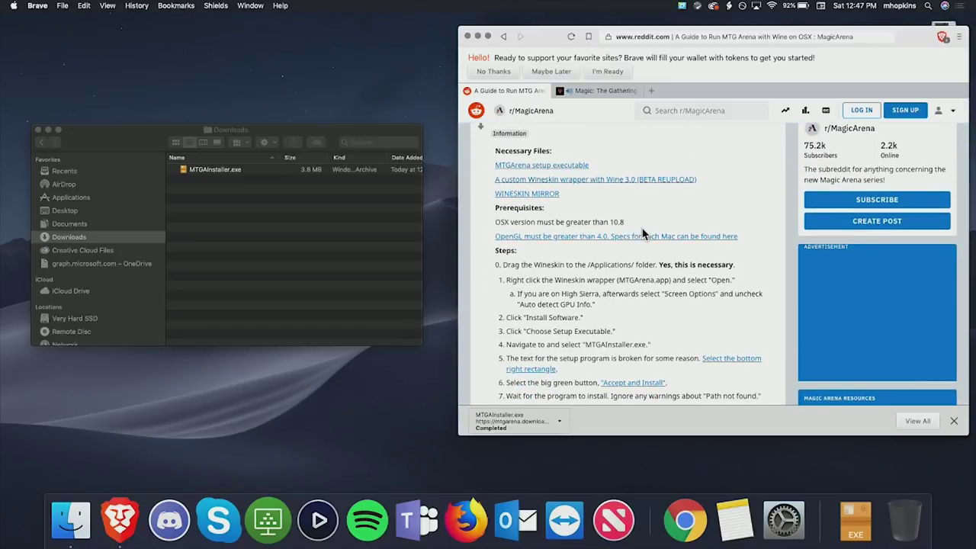
click(583, 183)
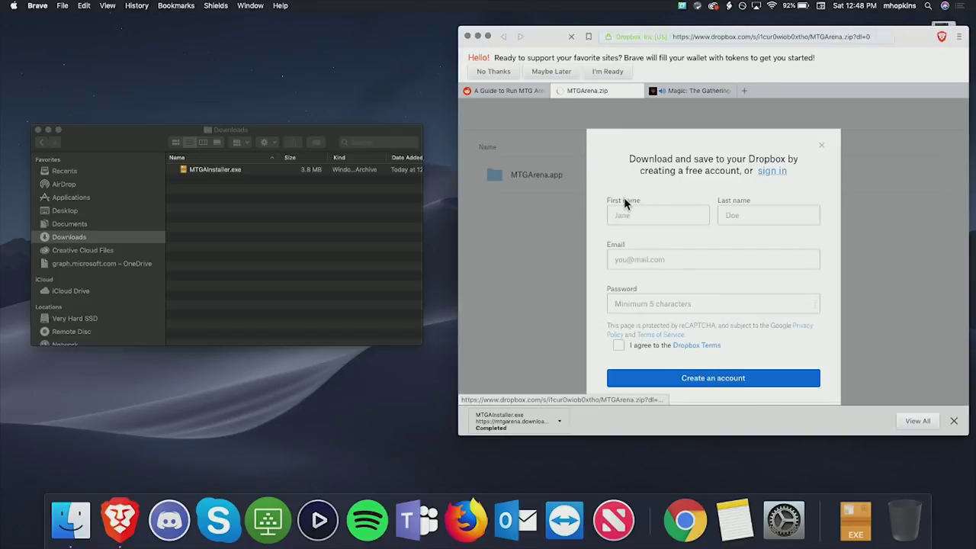
click(822, 148)
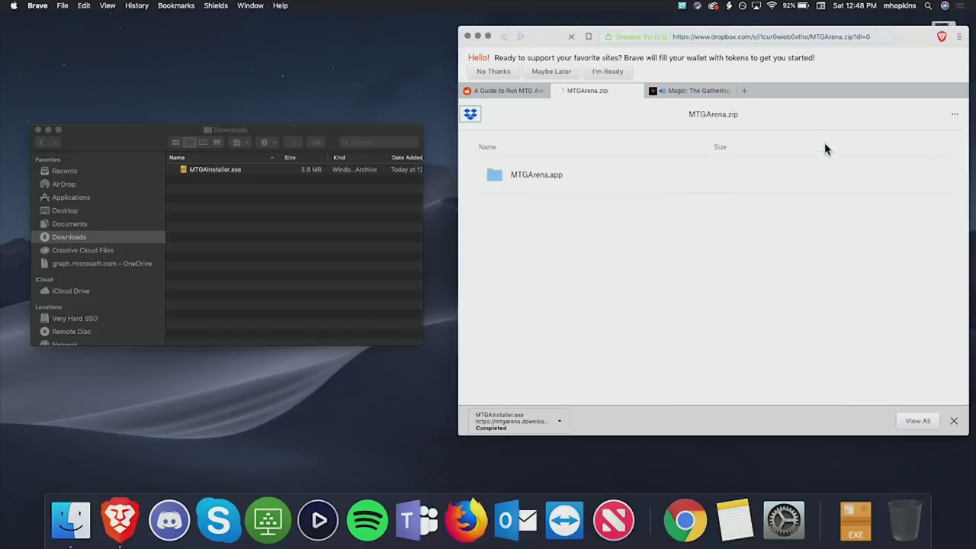
click(953, 119)
click(915, 137)
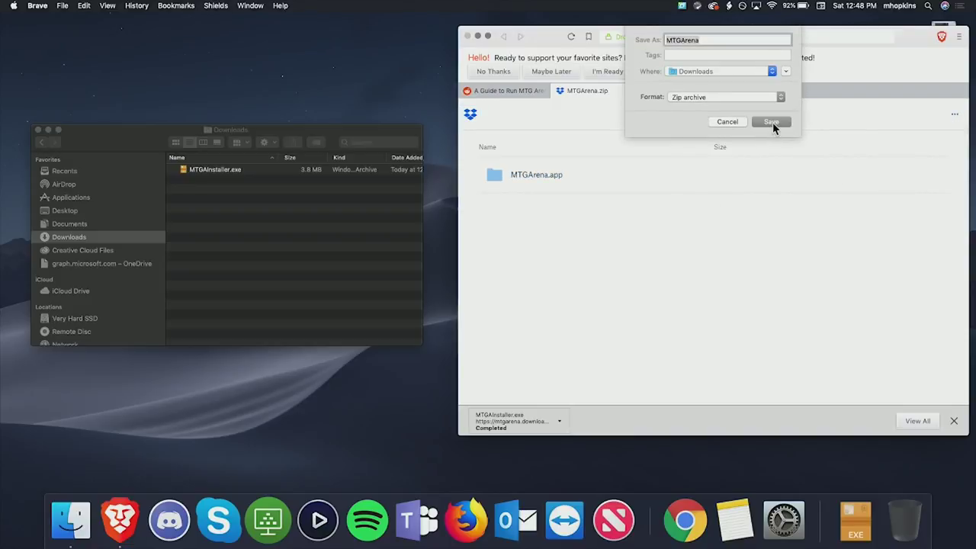
click(772, 122)
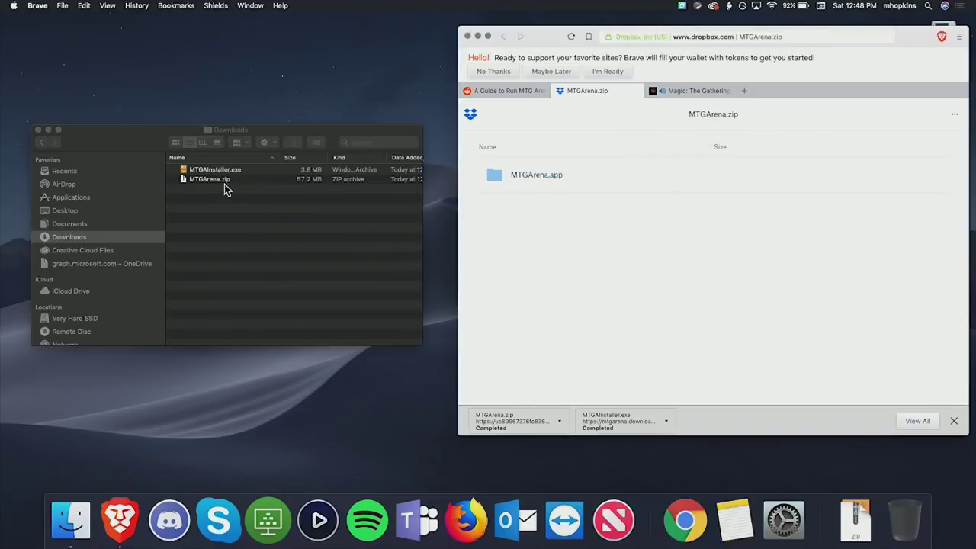
Extract MTGArena.zip in Finder, move the MTGArena app into the Applications folder, and show that folder.
double_click(224, 179)
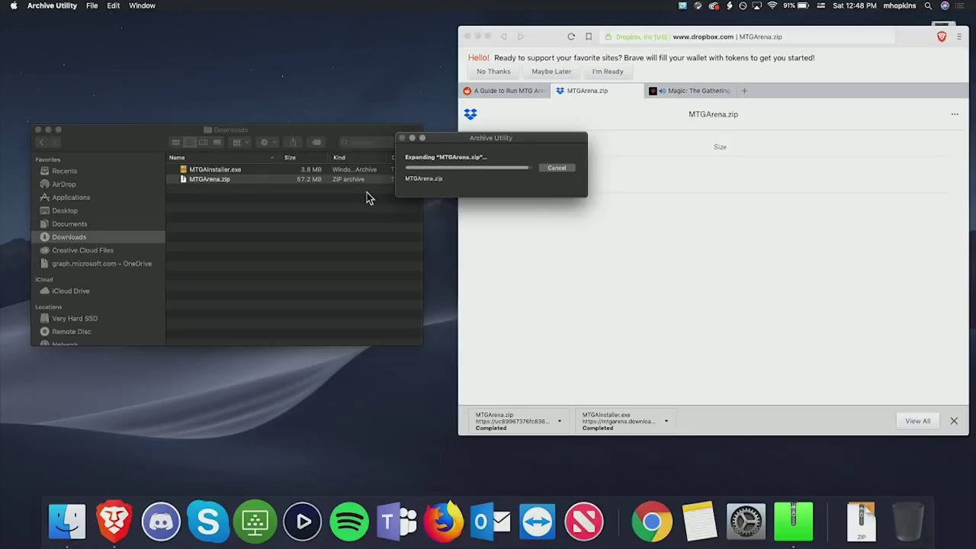
click(218, 179)
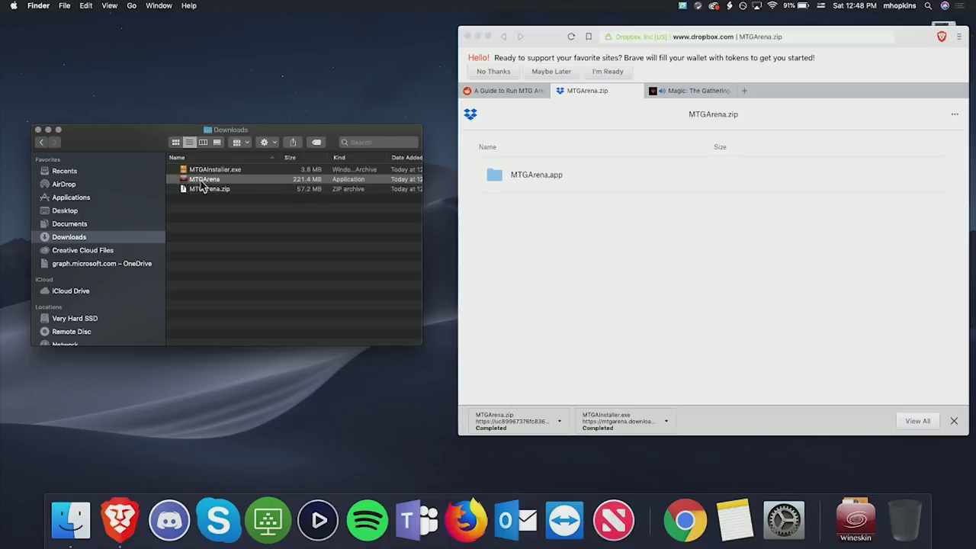
key(super+BackSpace)
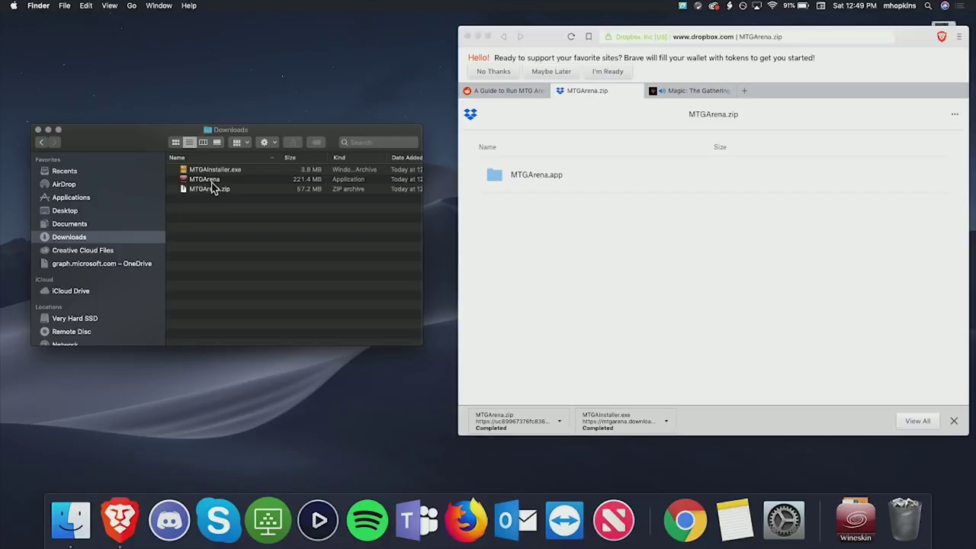
click(212, 182)
drag(212, 182, 99, 199)
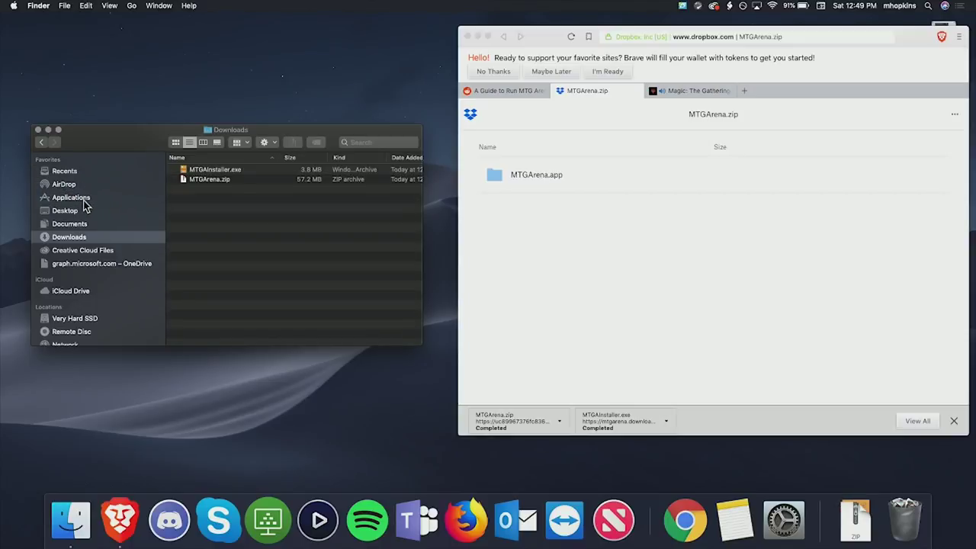
click(86, 199)
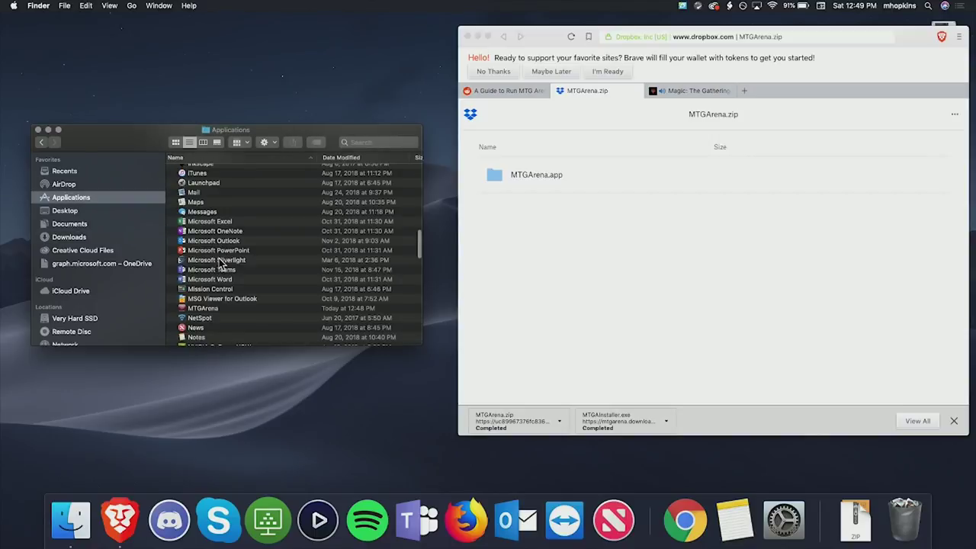
Launch MTGArena from the Applications folder, overriding the block on apps from unidentified developers.
click(214, 309)
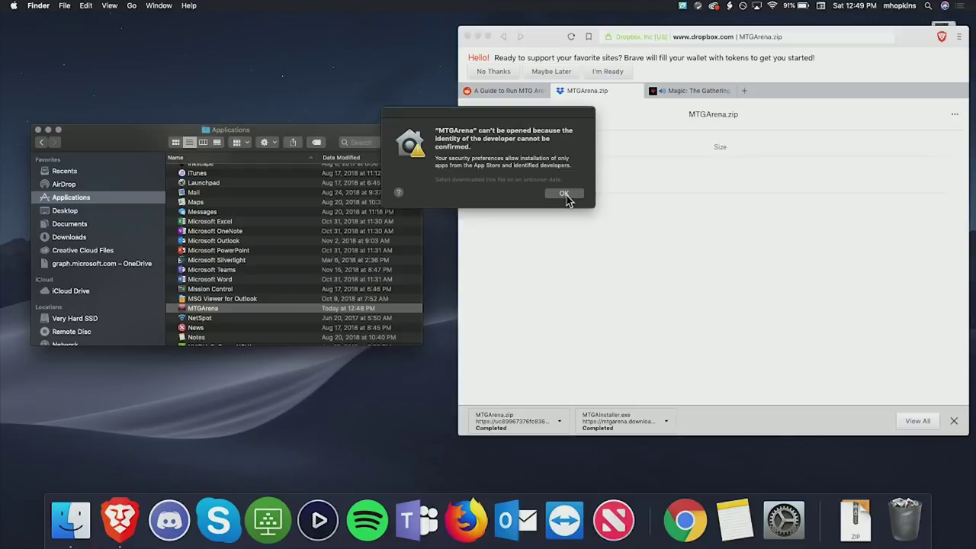
click(564, 196)
right_click(254, 312)
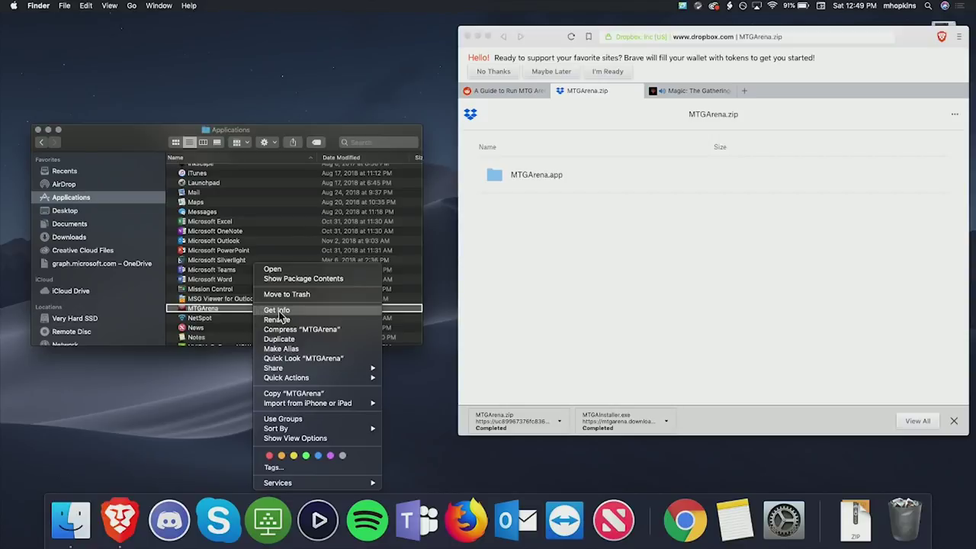
click(283, 272)
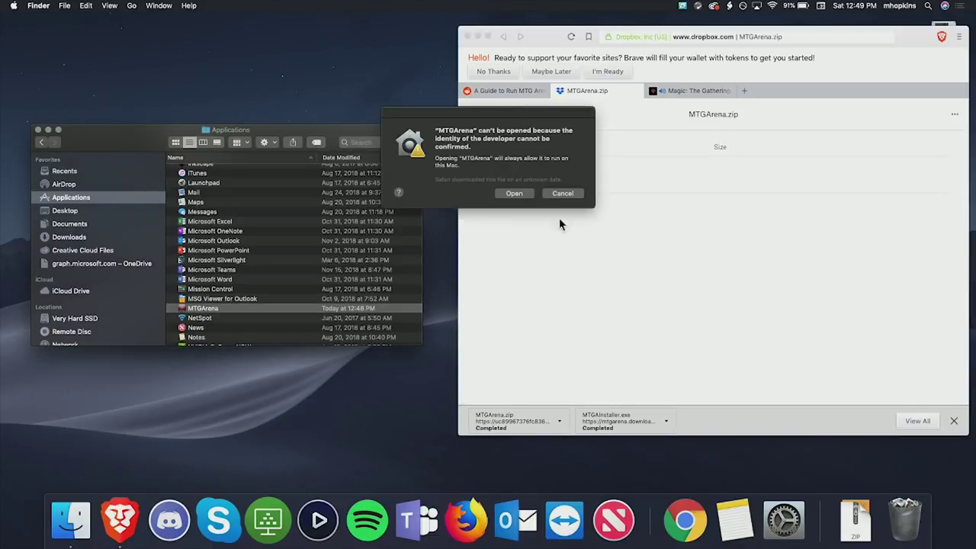
click(515, 197)
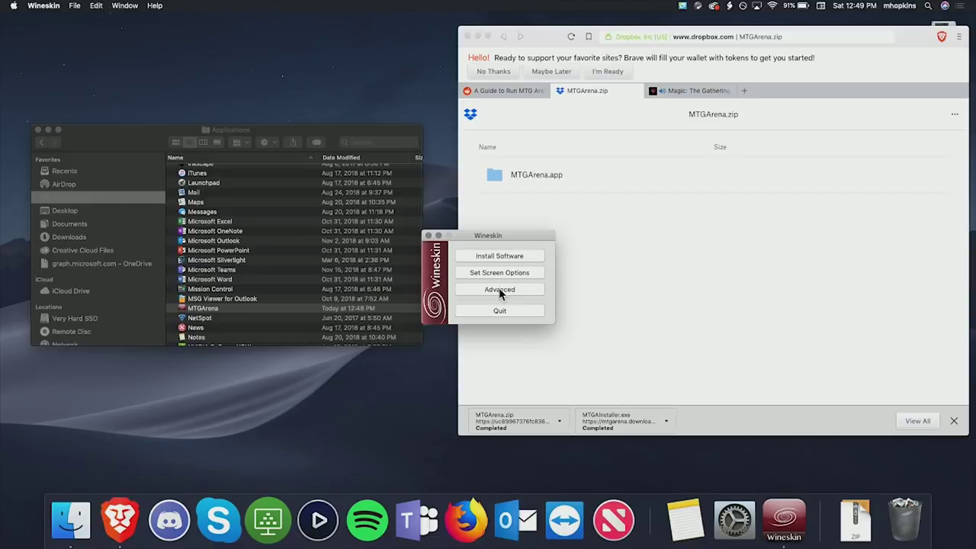
Turn off Auto Detect GPU Info for Direct3D in Wineskin's screen options and close the advanced settings.
click(500, 292)
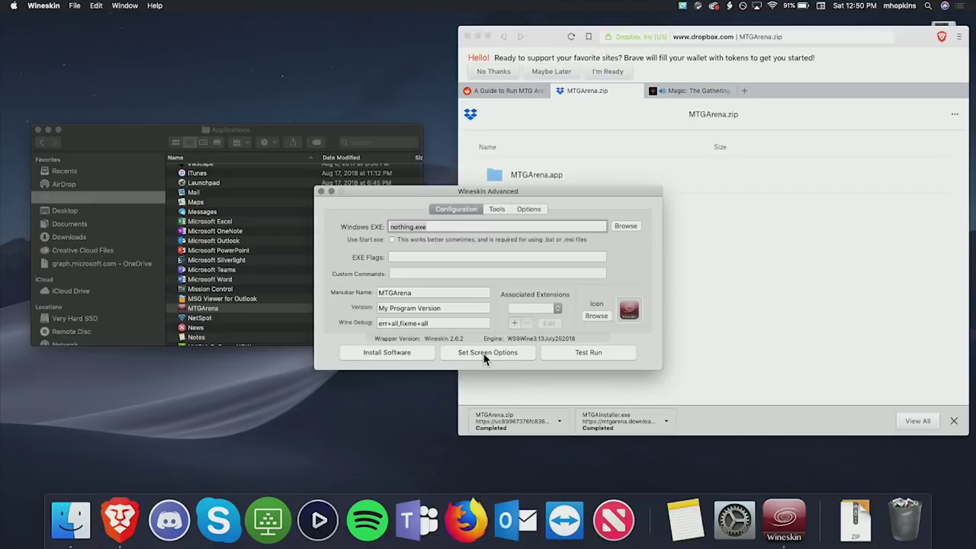
click(483, 355)
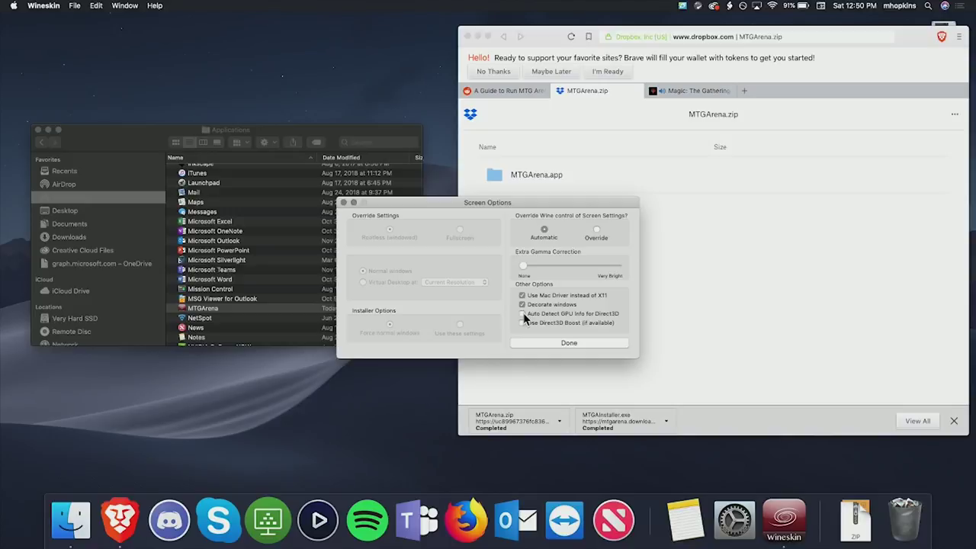
click(569, 342)
click(321, 191)
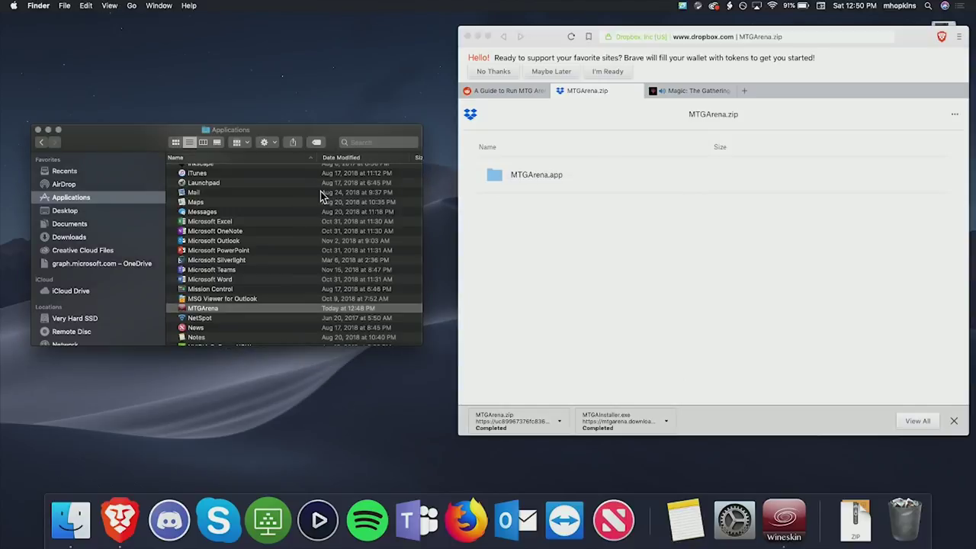
Reopen the MTGArena wrapper and choose MTGAInstaller.exe from Downloads as the setup executable for installing software.
right_click(255, 308)
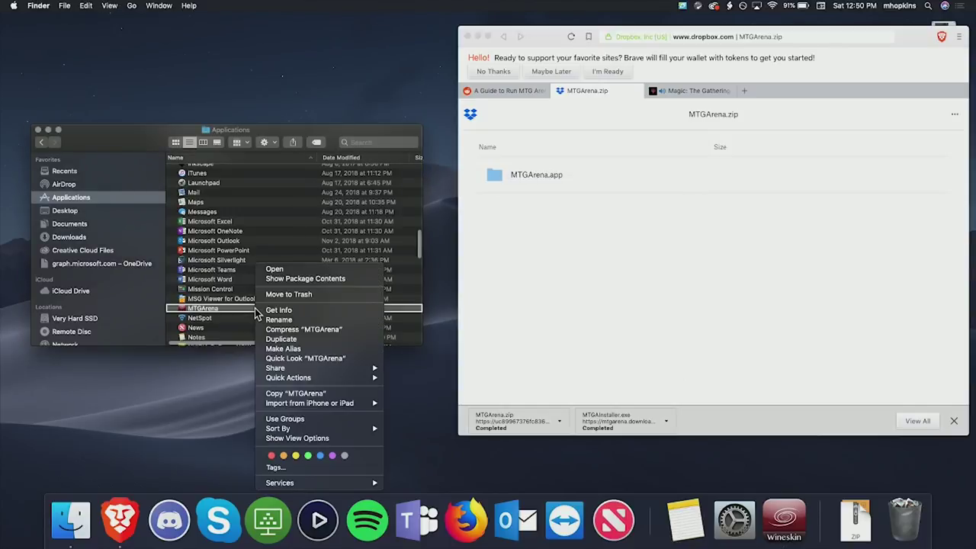
click(276, 269)
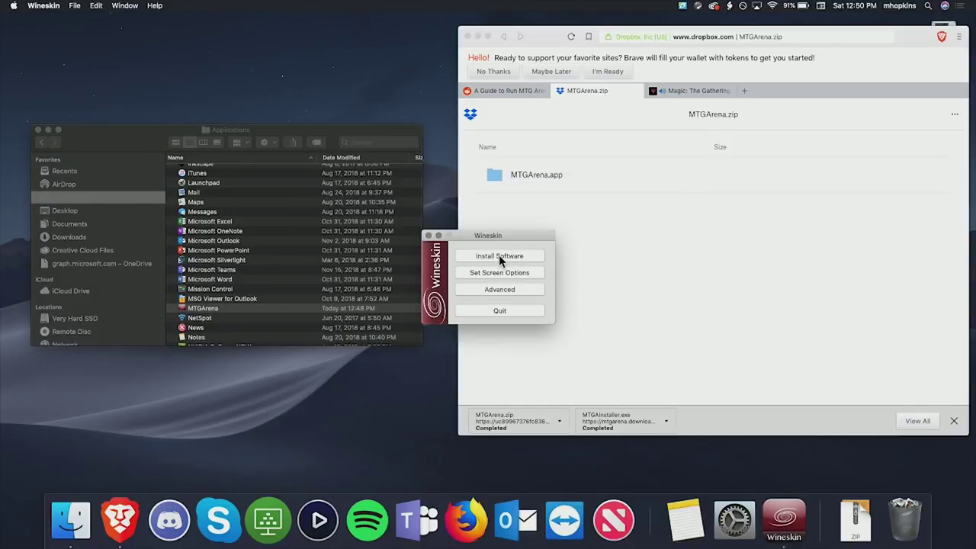
click(501, 258)
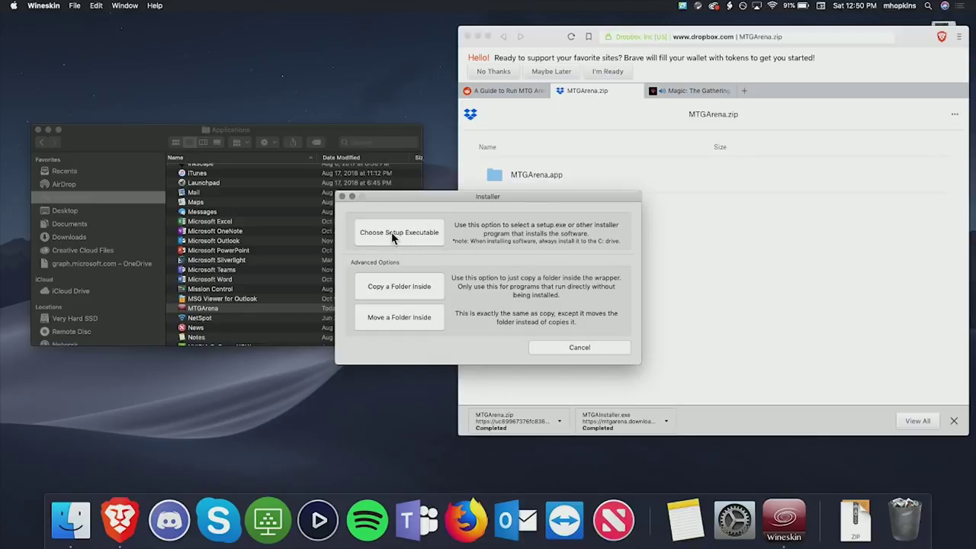
click(391, 232)
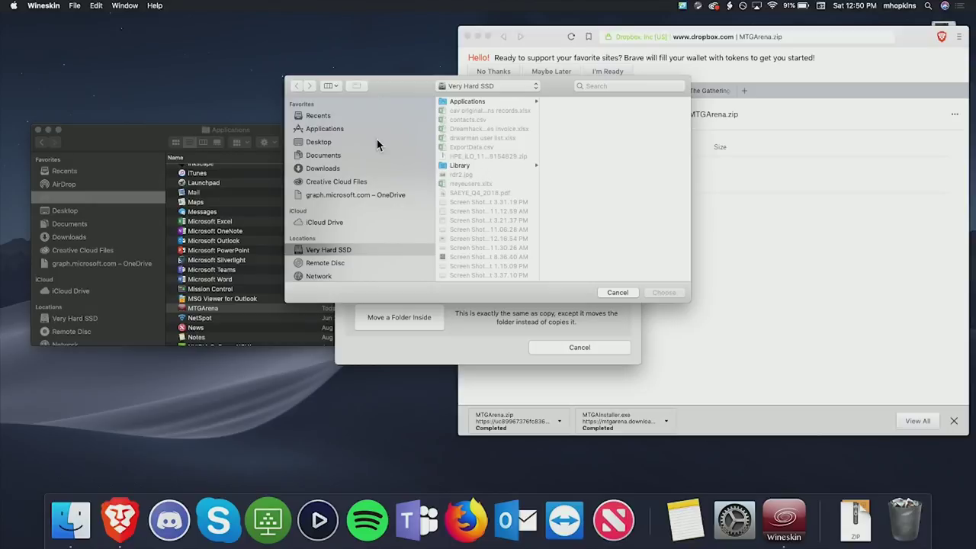
click(319, 169)
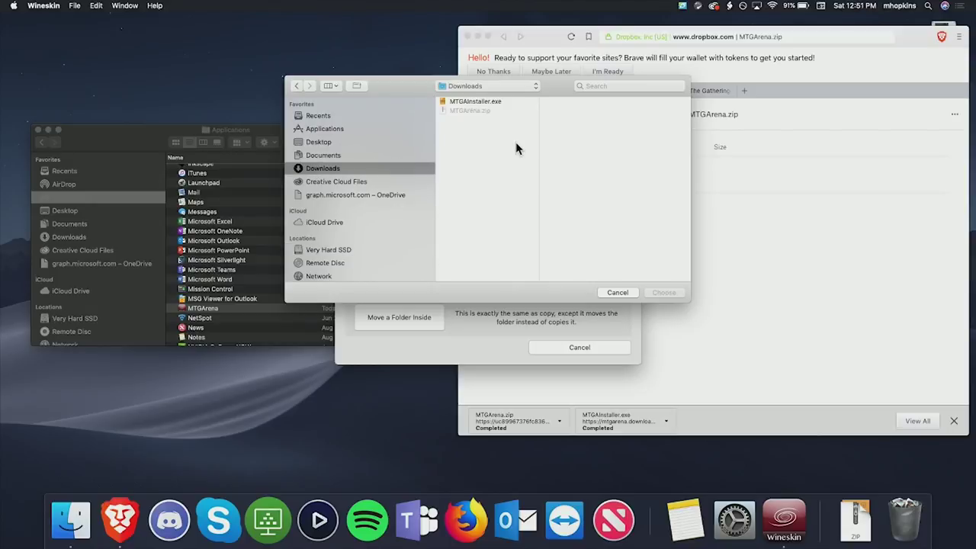
click(475, 102)
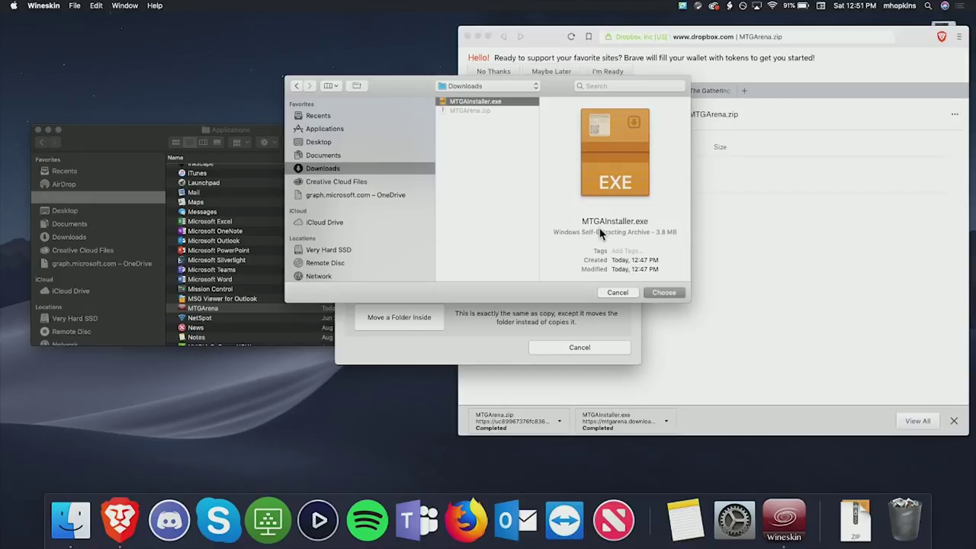
click(662, 294)
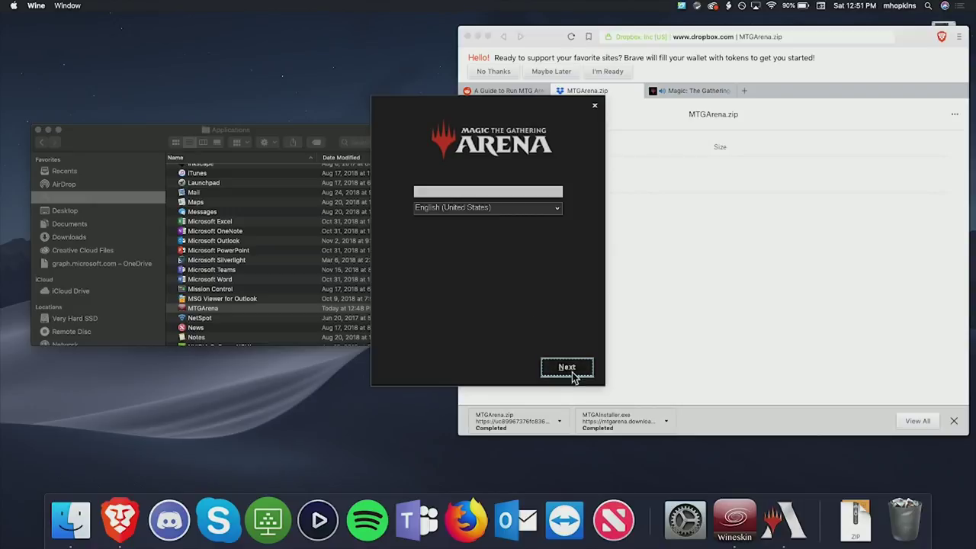
Install Magic: The Gathering Arena in English (United States) at the default location, accepting the terms.
click(566, 369)
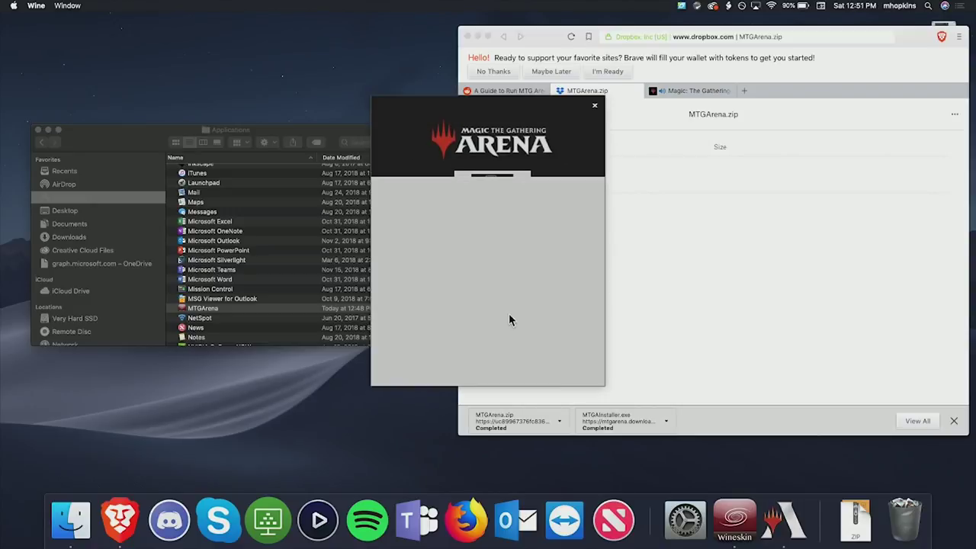
click(564, 367)
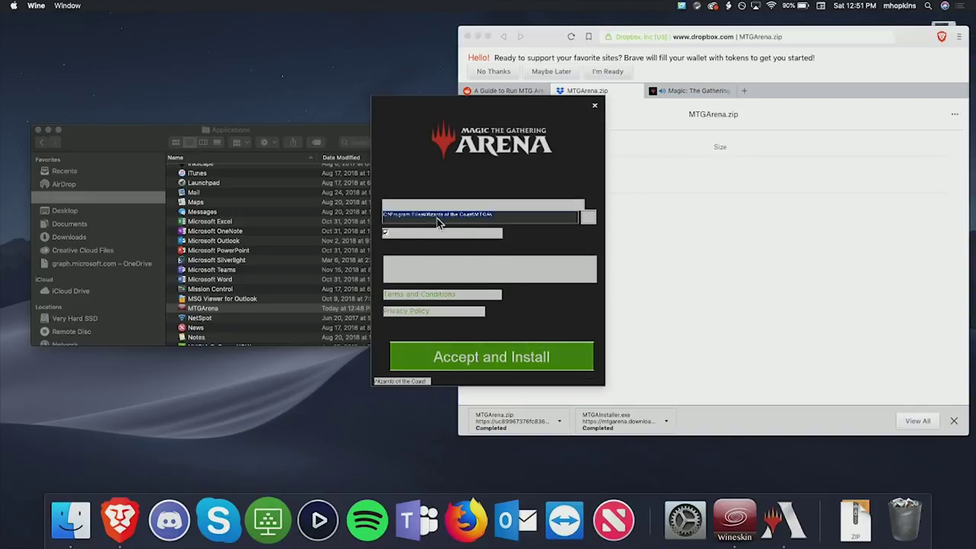
click(488, 362)
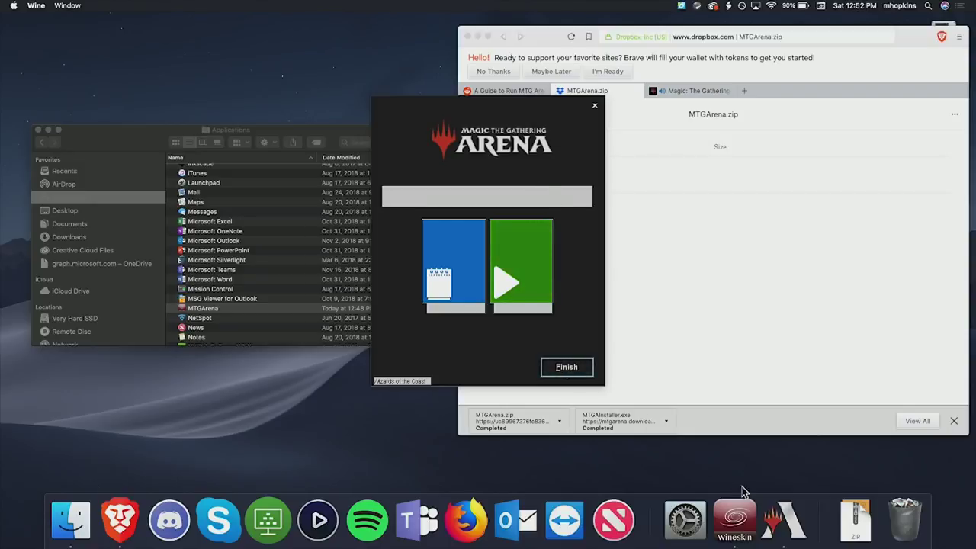
Quit the installer, confirm /Program Files/Wizards of the Coast/MTGA/MTGA.exe as the wrapper's executable, and exit Wineskin.
right_click(791, 525)
click(792, 476)
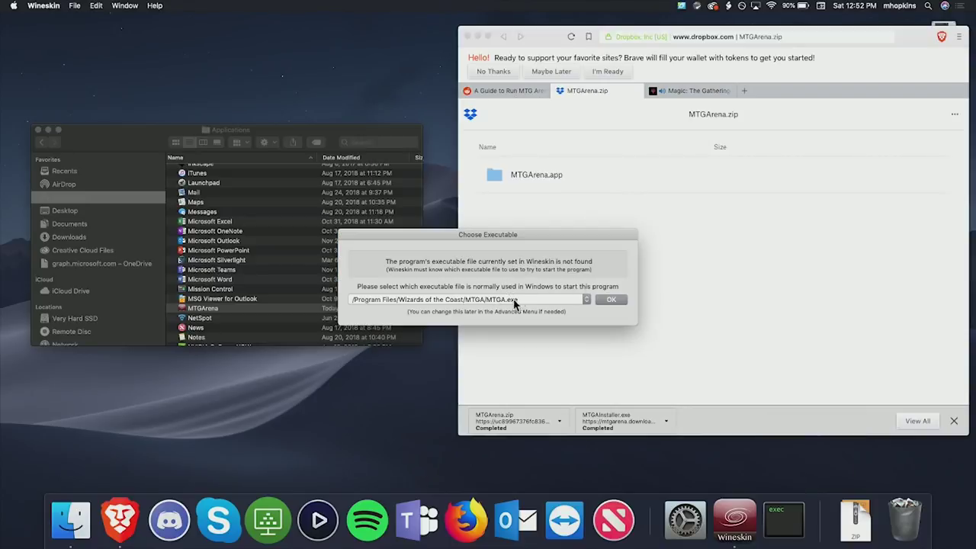
click(613, 299)
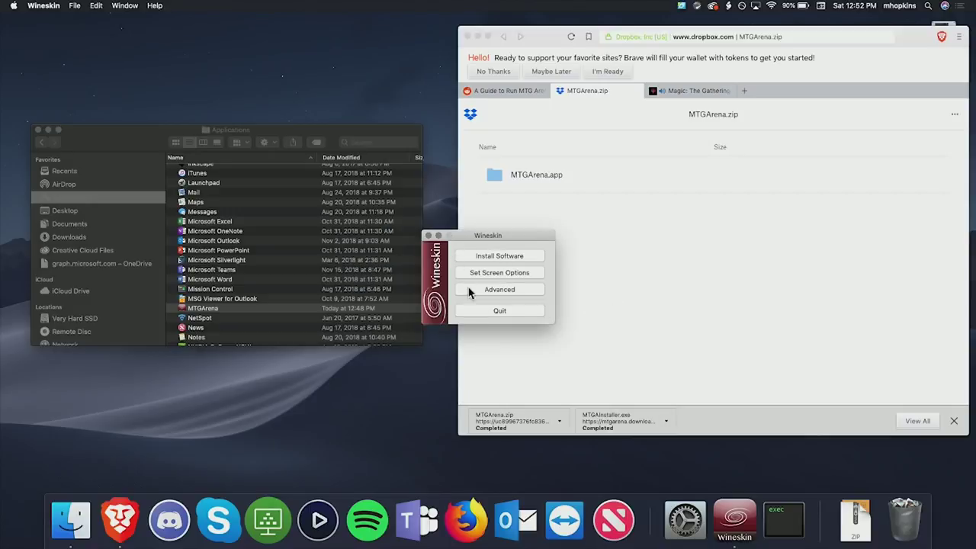
click(485, 312)
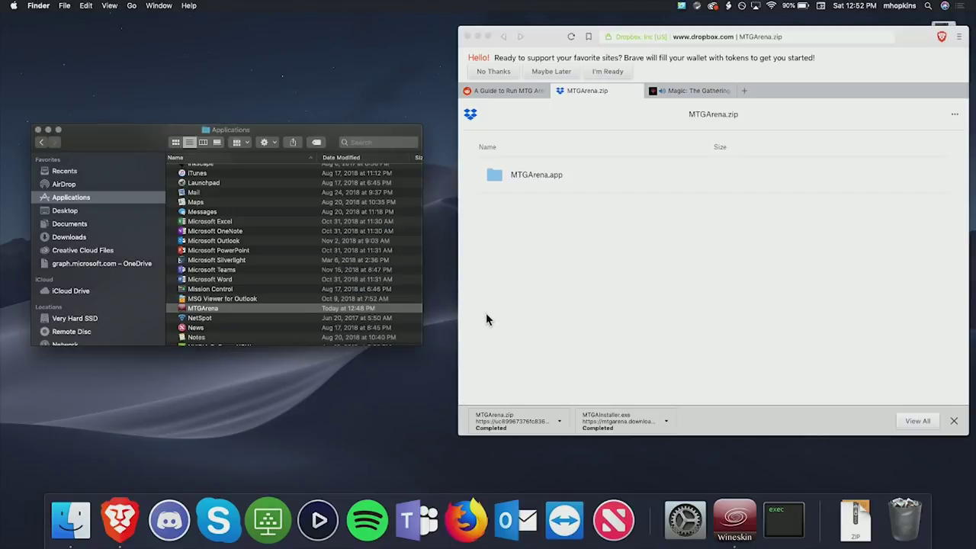
Launch MTGArena from the Applications folder and enter the date of birth on the game's age check.
right_click(217, 311)
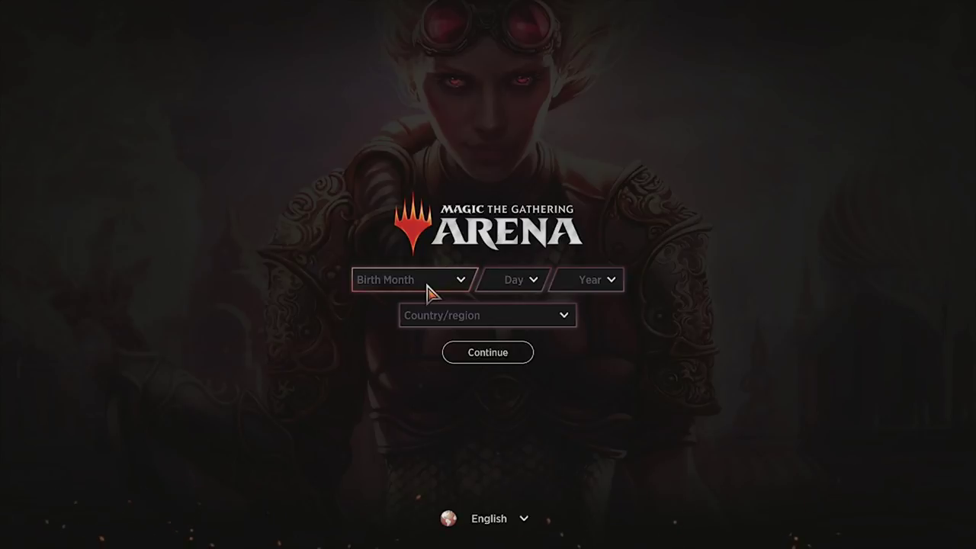
click(428, 286)
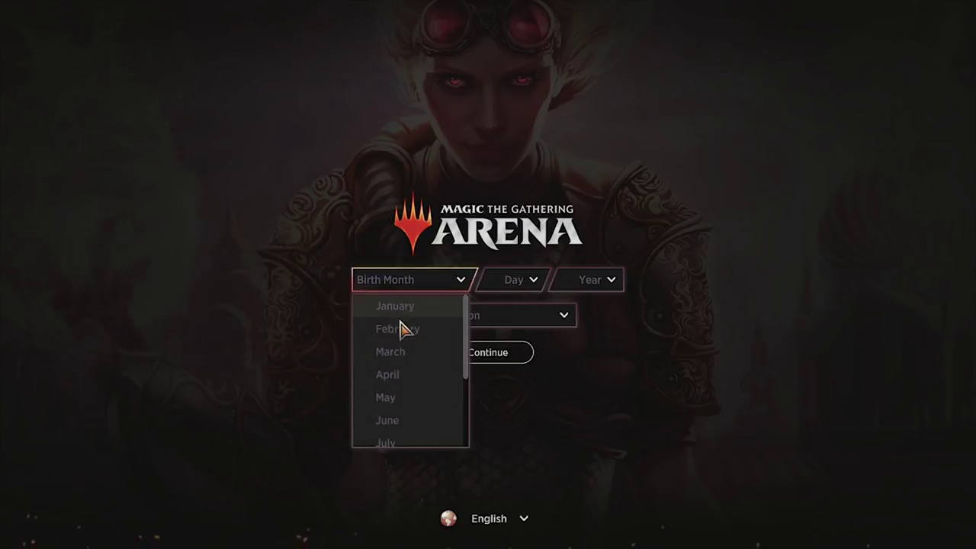
click(393, 376)
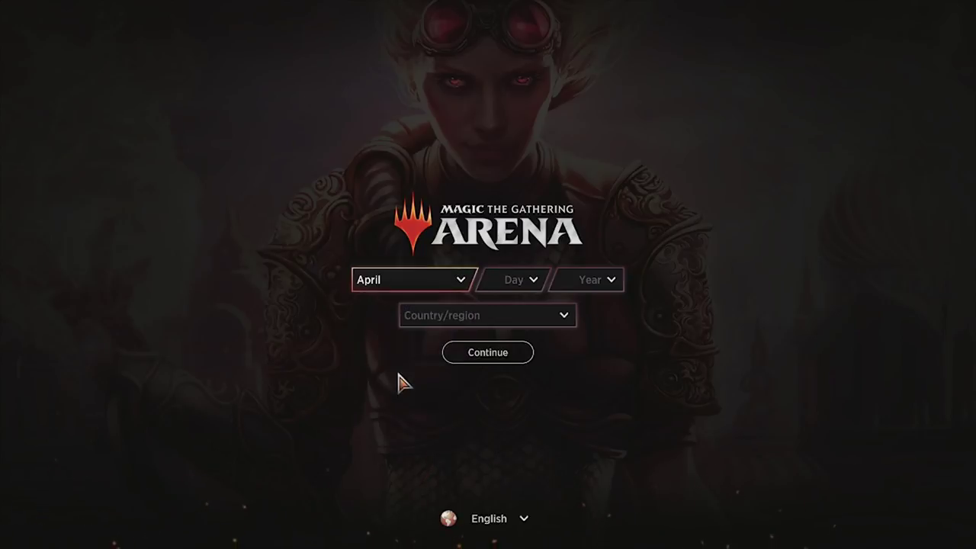
click(514, 288)
click(512, 377)
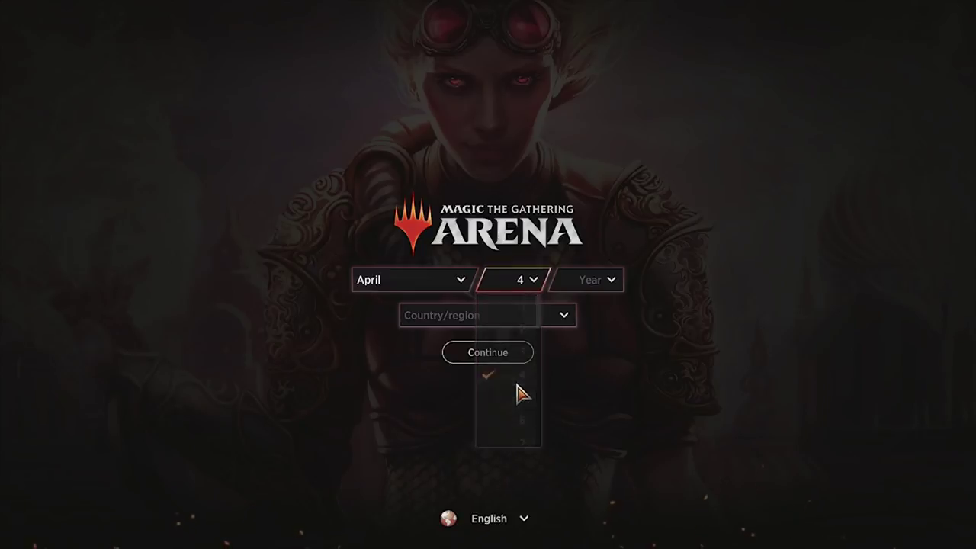
click(592, 281)
scroll(579, 343, down, 10)
click(562, 351)
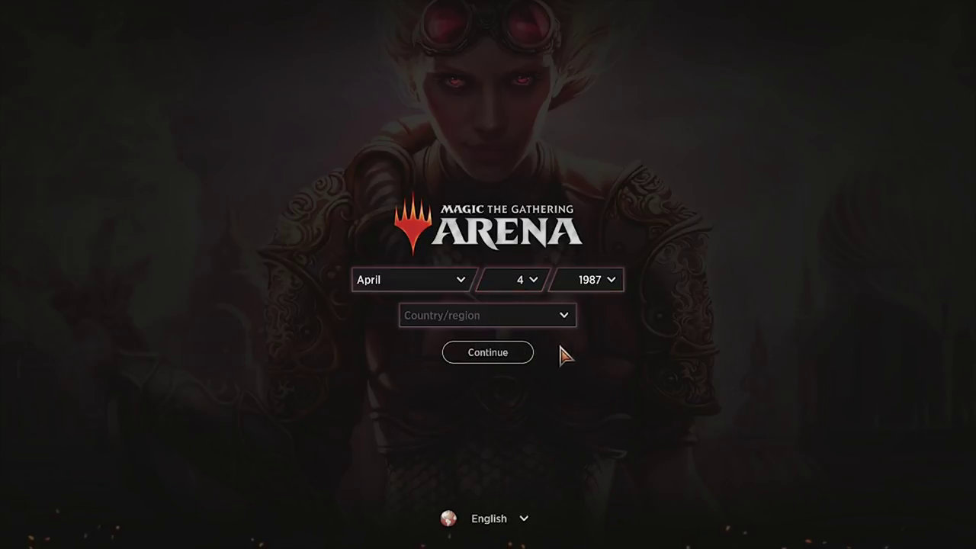
Set the country/region to United States of America and continue past the age check into the game.
click(509, 325)
click(457, 344)
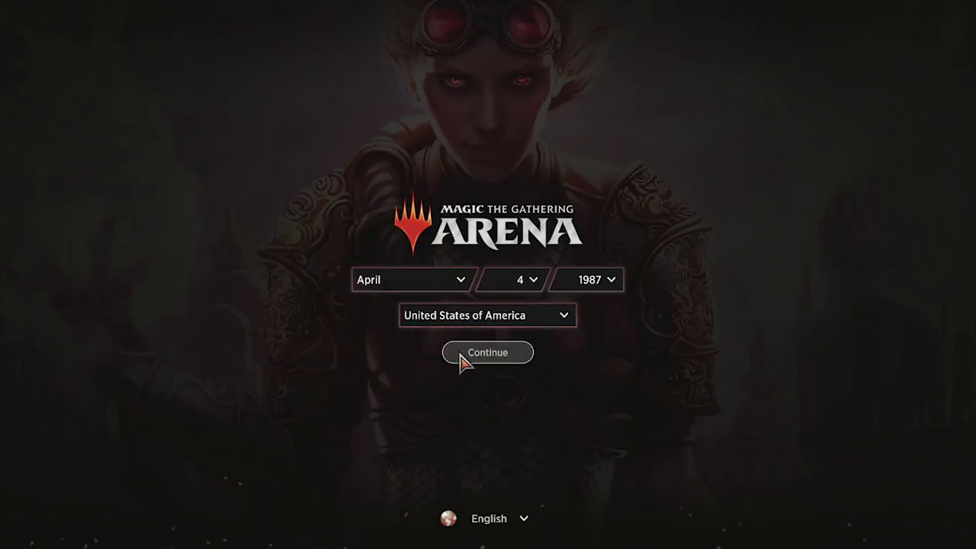
click(461, 362)
click(474, 492)
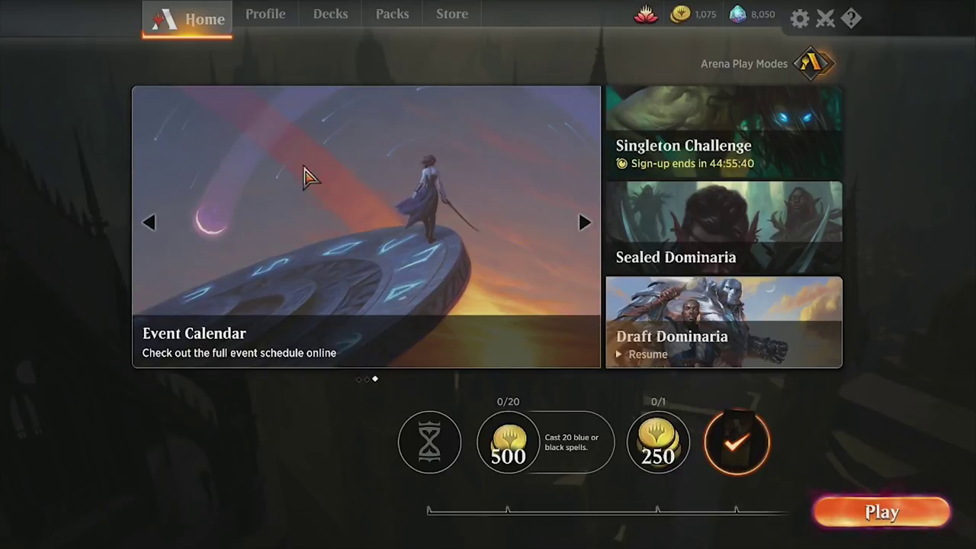
View the game's Profile and Decks sections, and exit the game with confirmation.
click(271, 17)
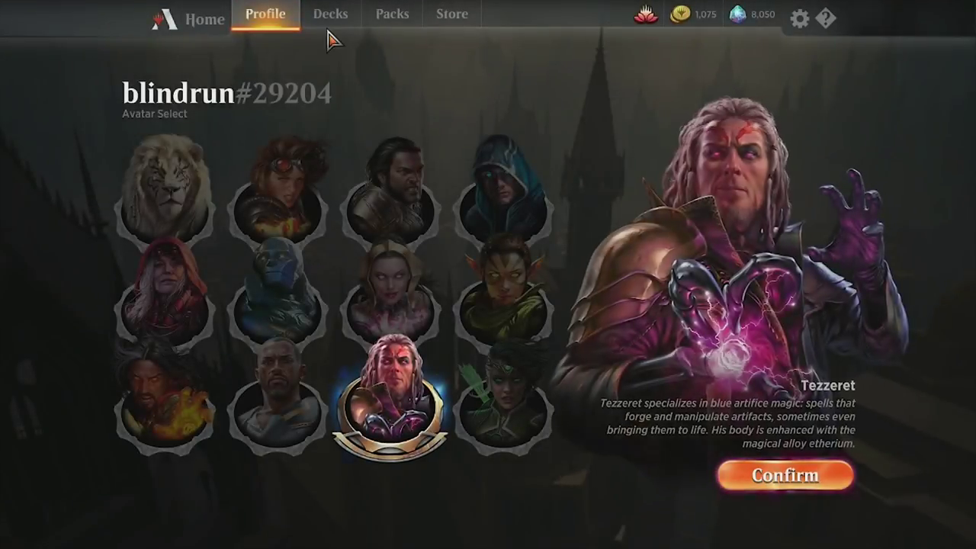
click(328, 16)
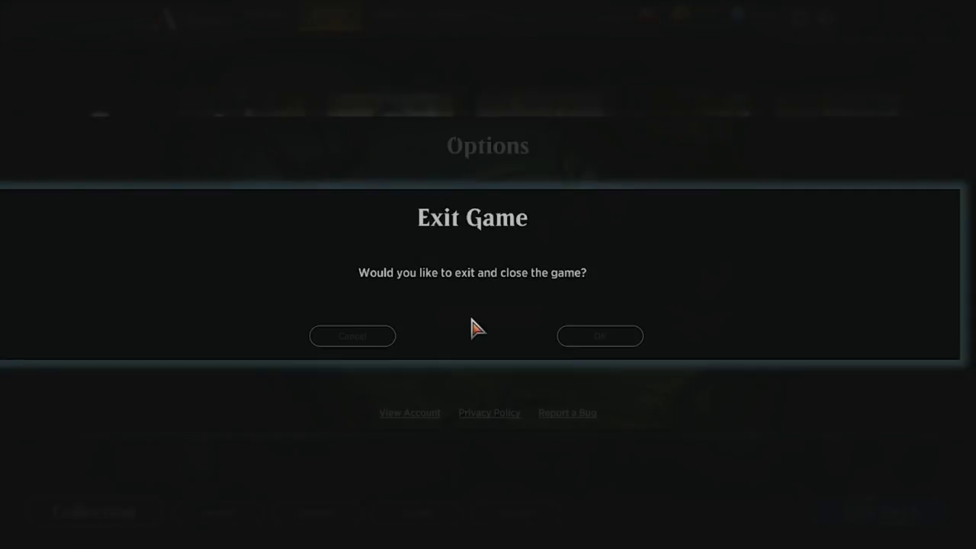
click(620, 344)
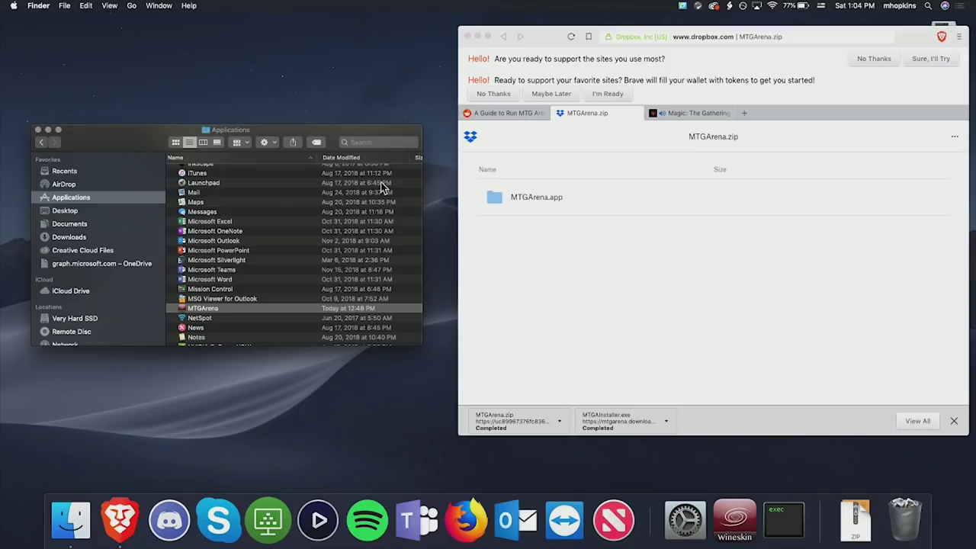
Move the Applications window up clear of the browser and open Wineskin from MTGArena's package contents.
drag(130, 142, 237, 95)
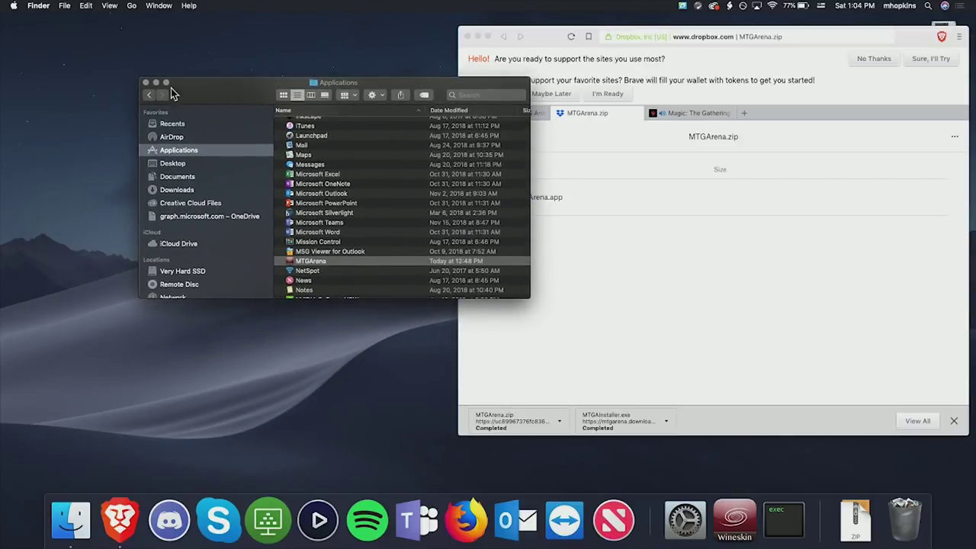
drag(218, 90, 141, 96)
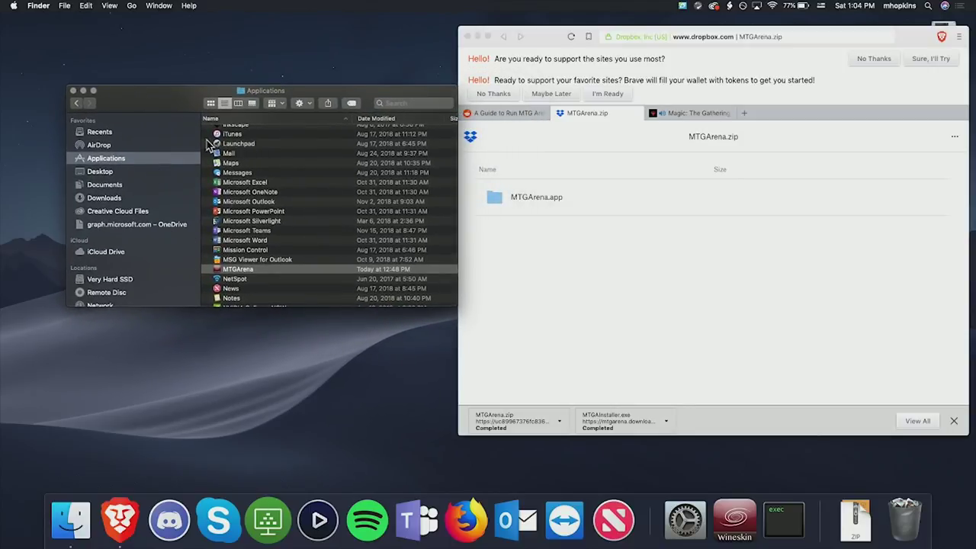
right_click(255, 276)
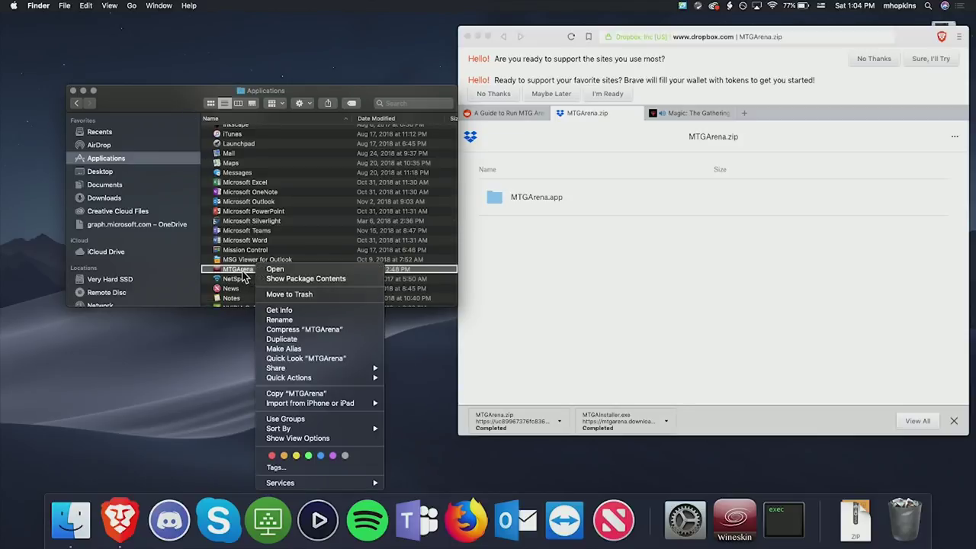
click(295, 281)
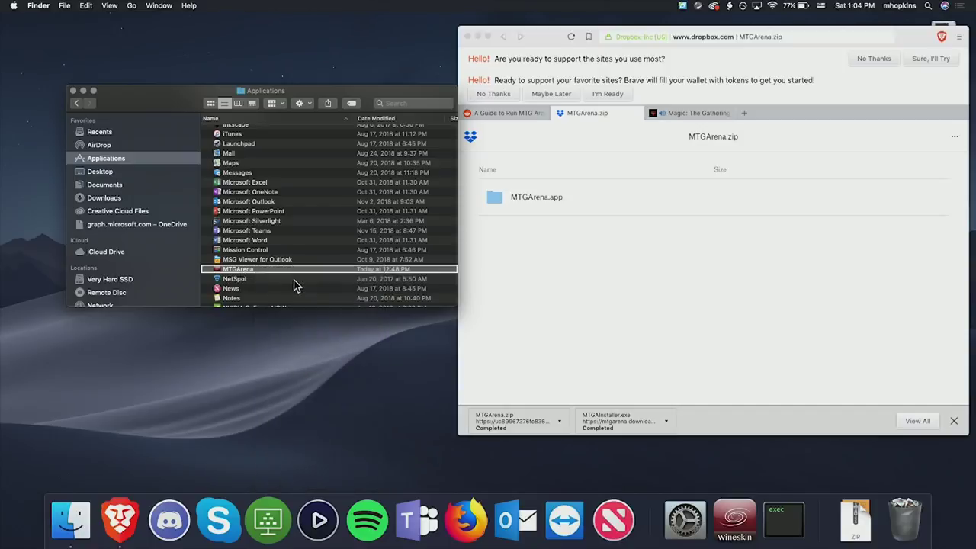
double_click(242, 152)
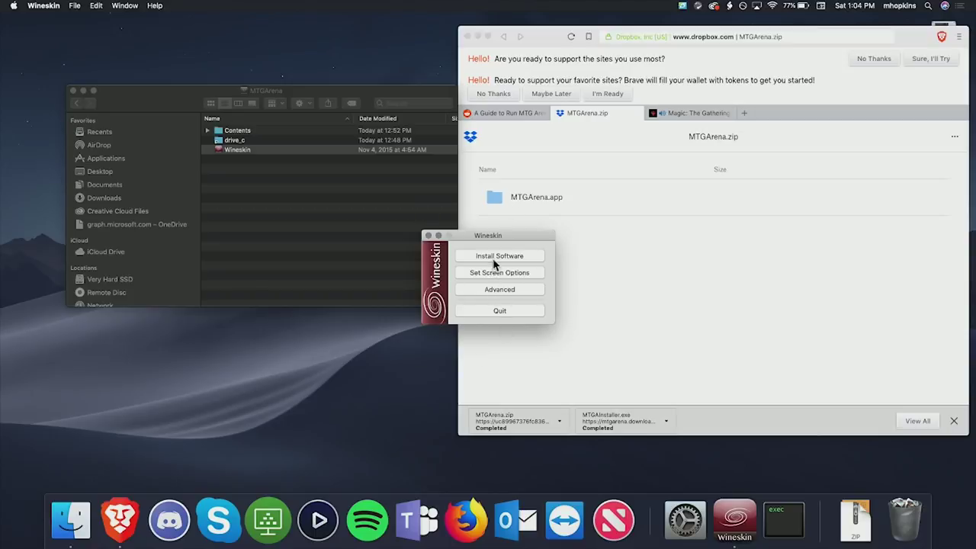
Run Wineskin's advanced Uninstaller tool and start Modify/Remove for the MTG Arena program.
click(497, 290)
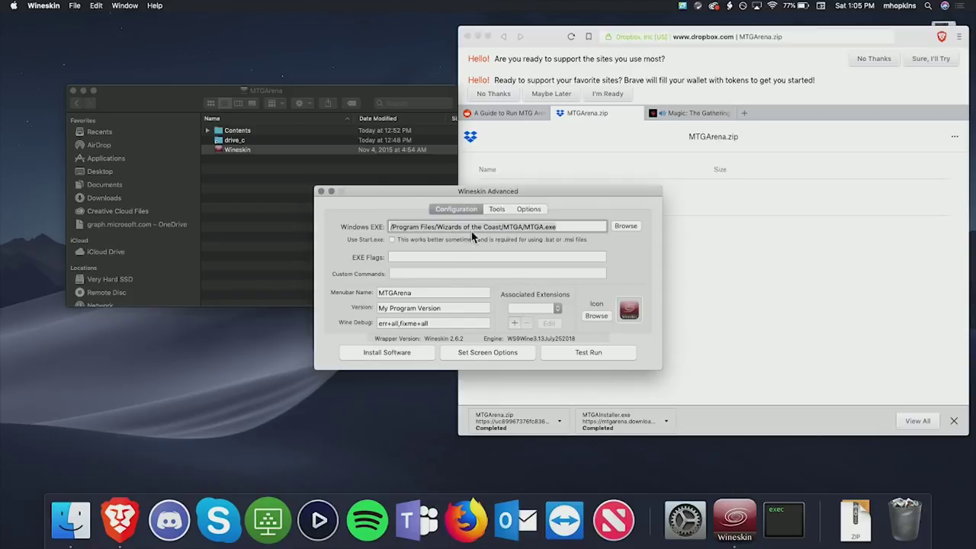
click(493, 209)
click(382, 302)
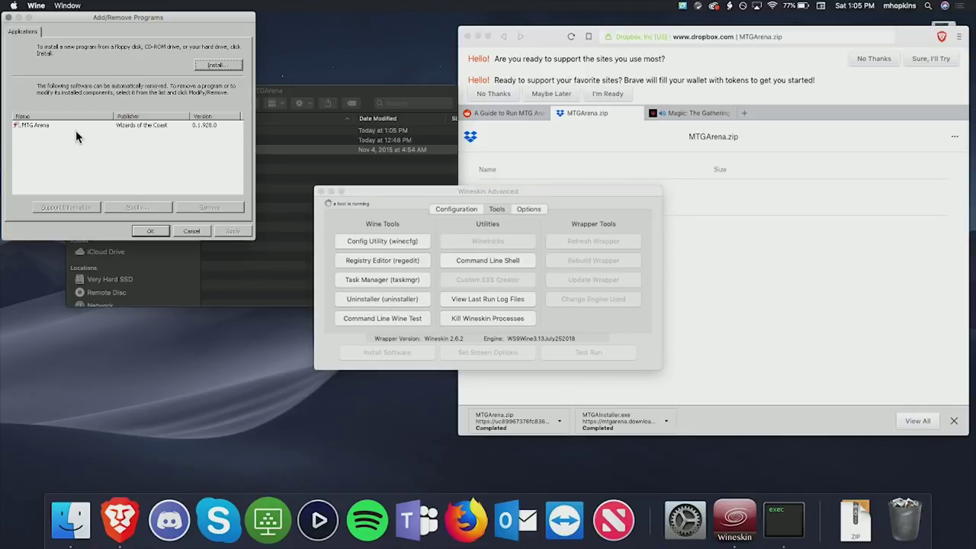
click(48, 127)
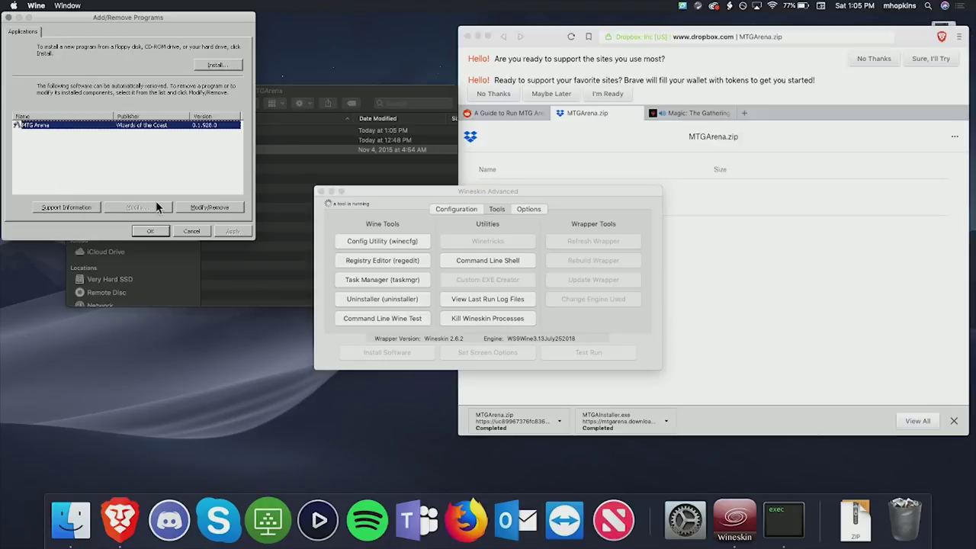
click(218, 206)
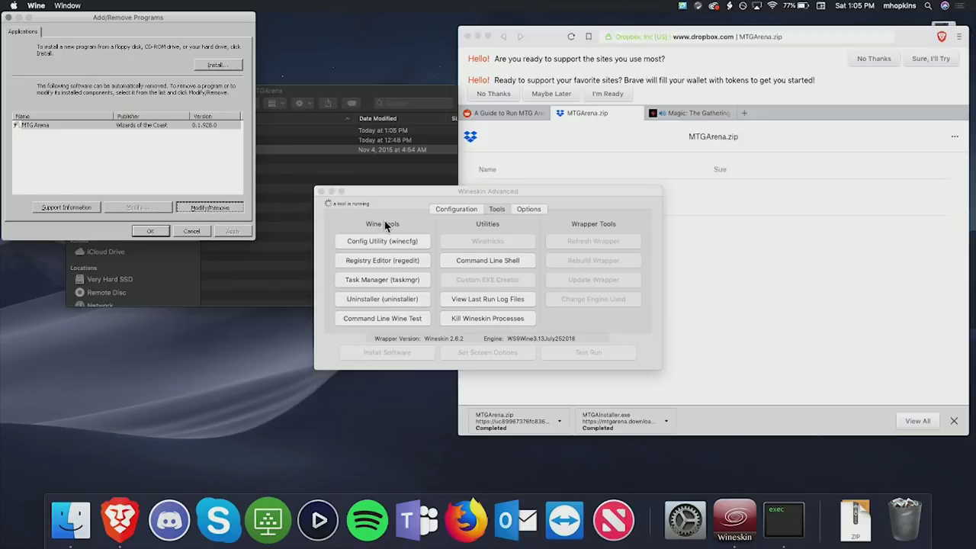